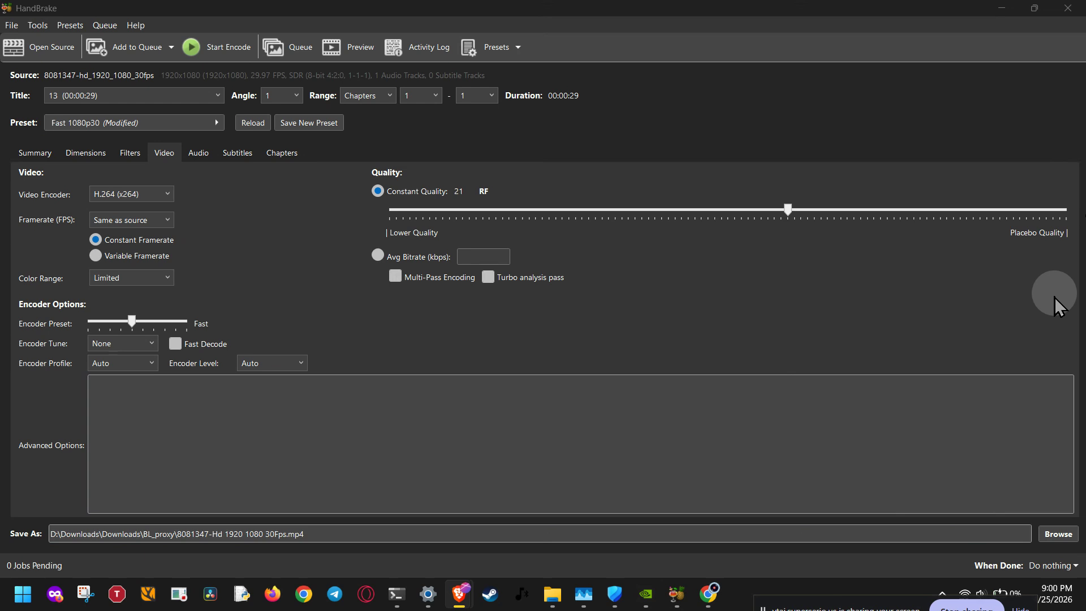
Step: Open the Google Drive desktop window to check its sync status, and return to HandBrake
click(946, 592)
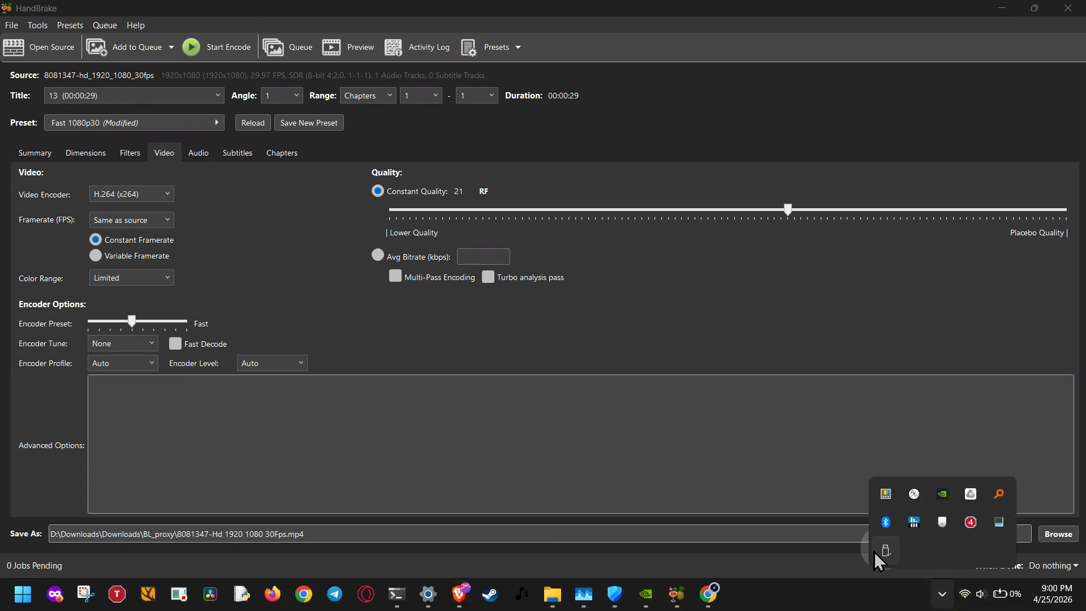
click(974, 495)
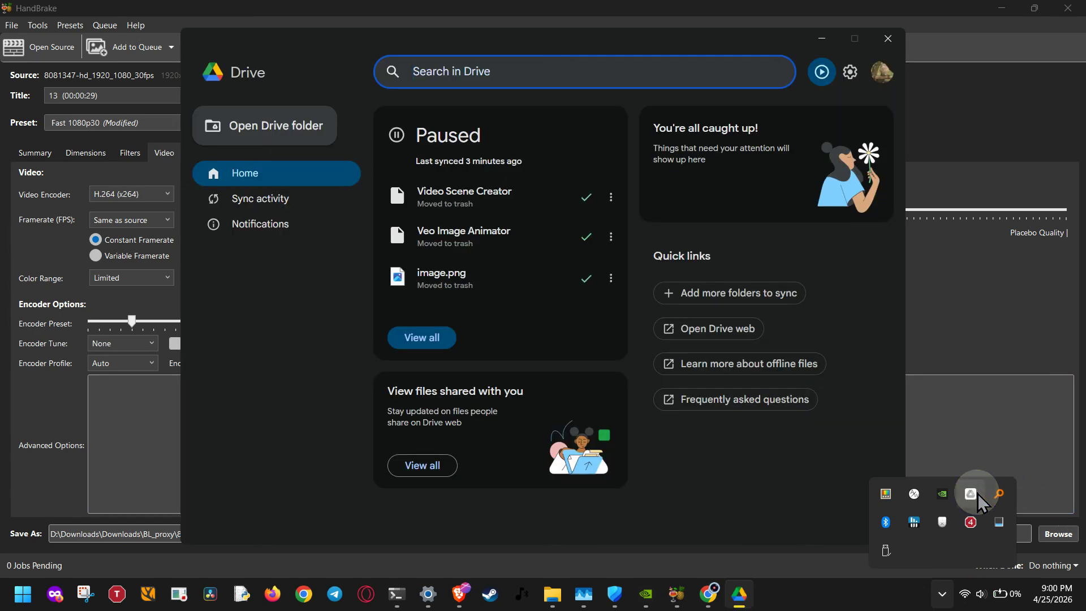
click(981, 364)
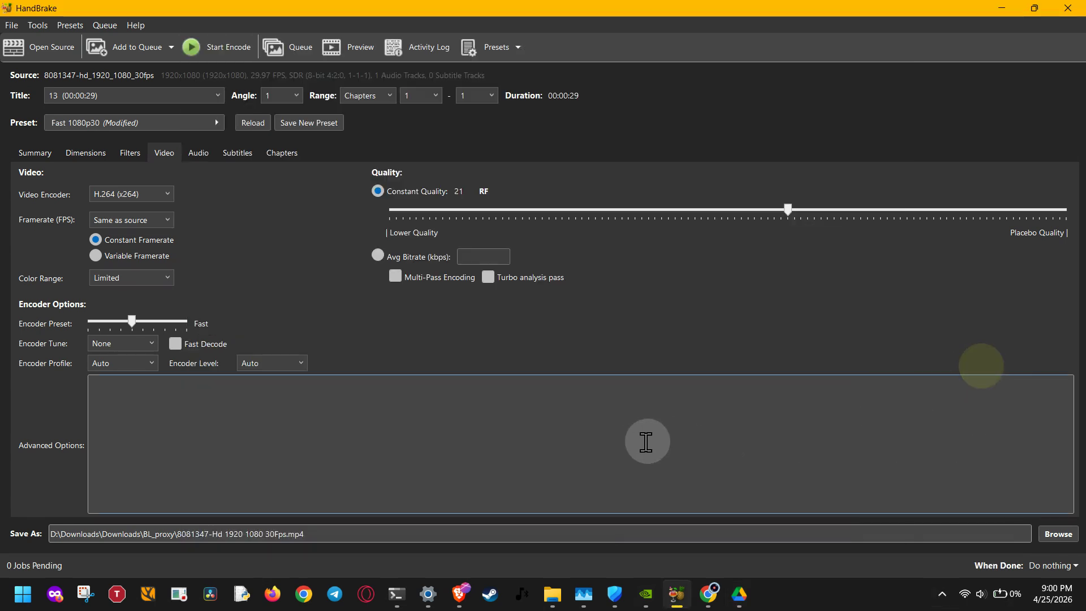
Step: Browse for a new save destination for the encoded video and choose the Desktop folder
drag(123, 533, 341, 534)
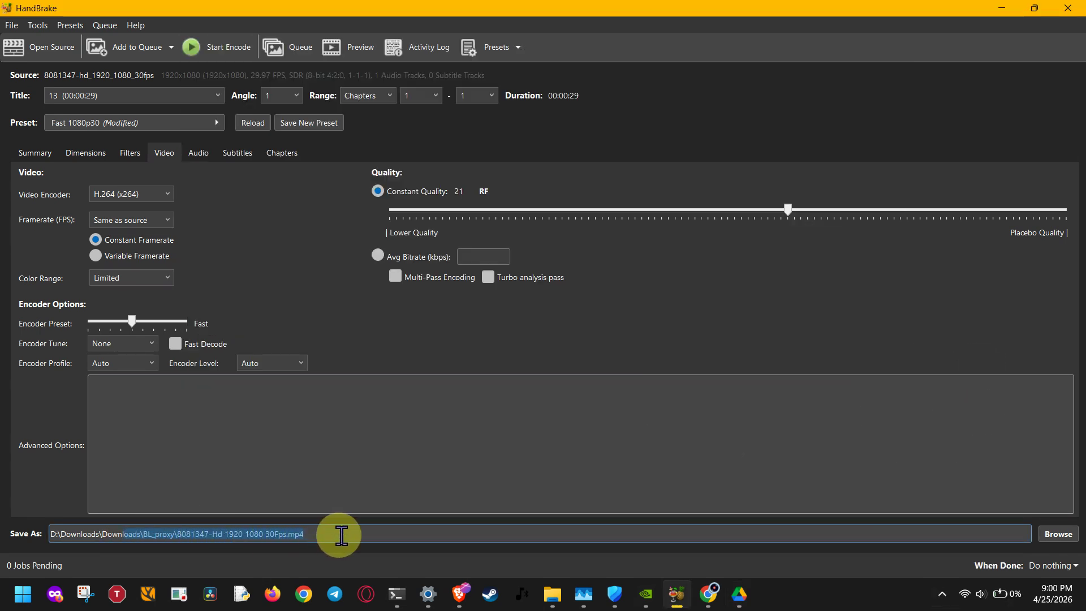
click(1062, 535)
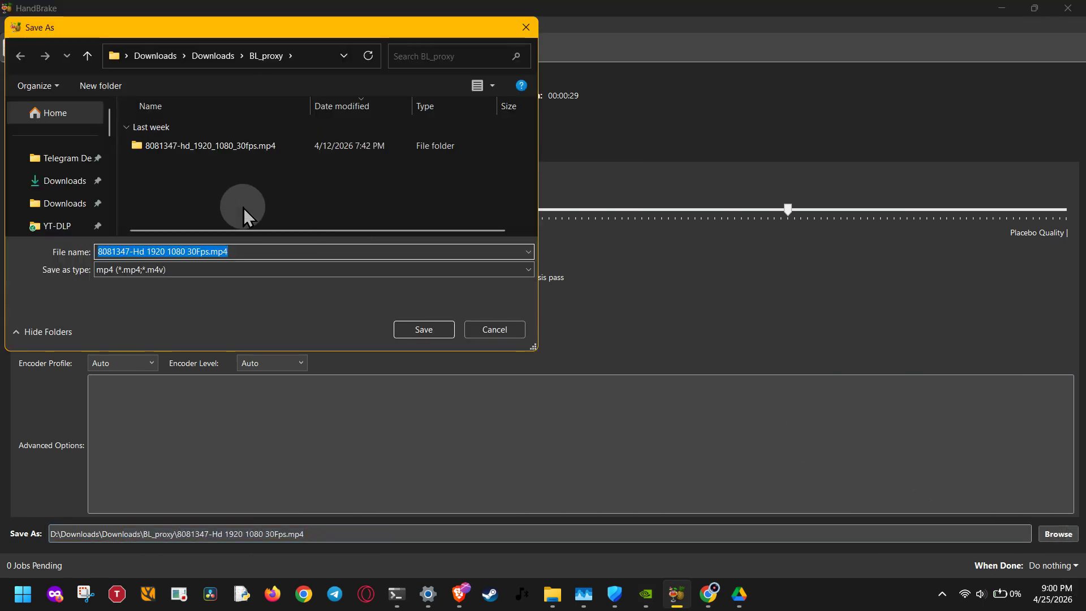
scroll(63, 165, down, 1)
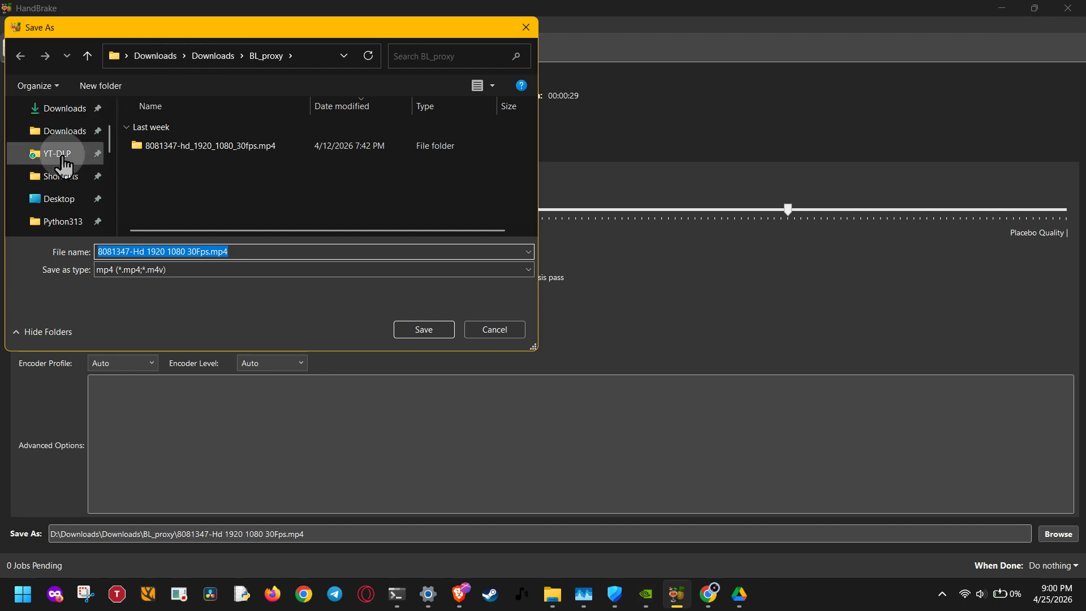
scroll(63, 165, down, 3)
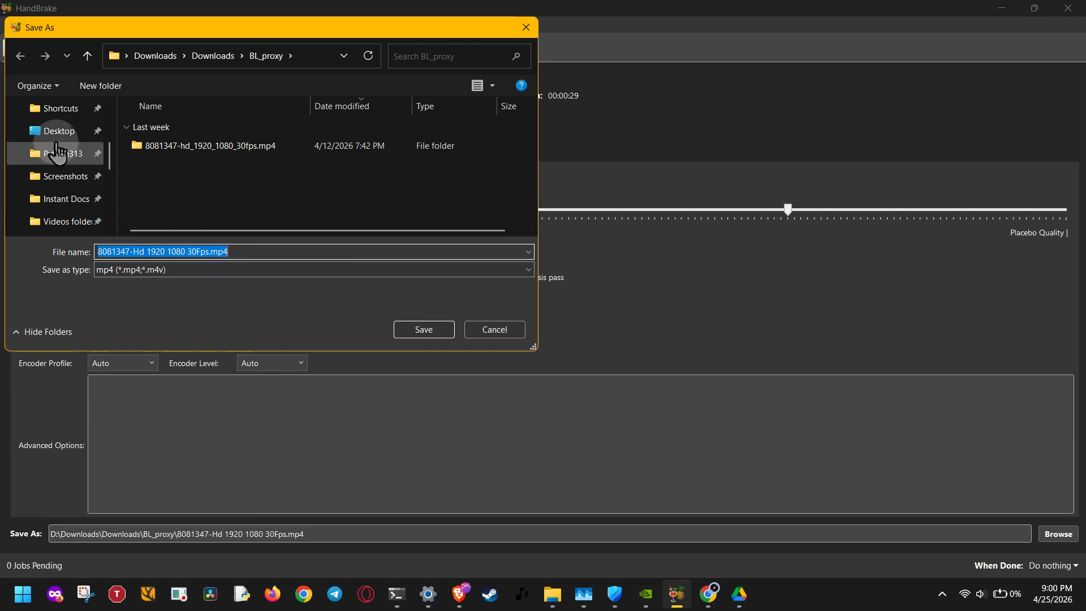
click(55, 135)
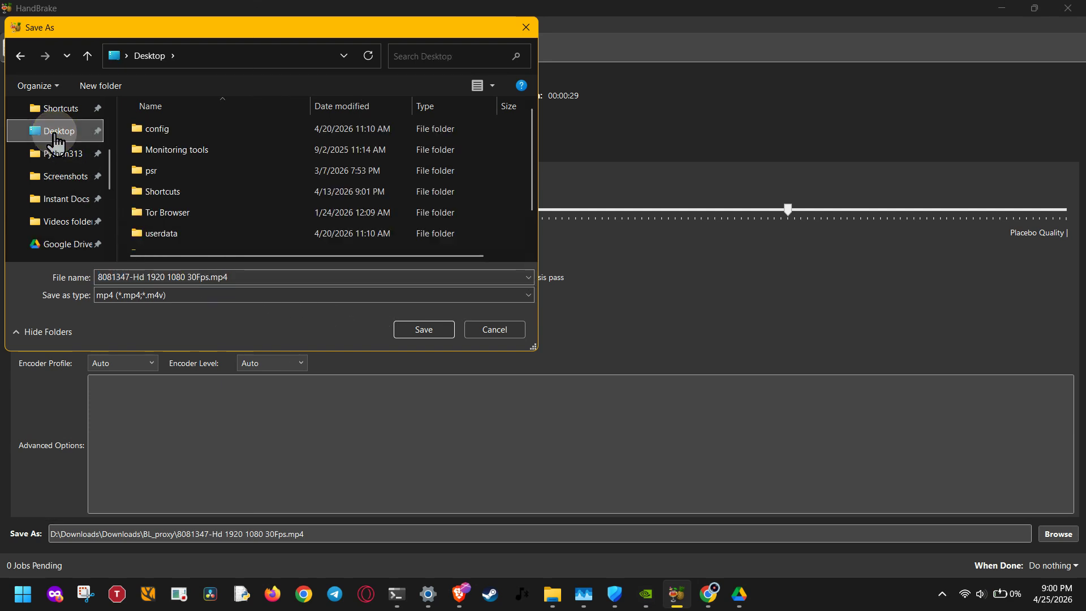
Step: Shorten the output file name to 808.mp4 and save the destination
click(207, 276)
click(139, 280)
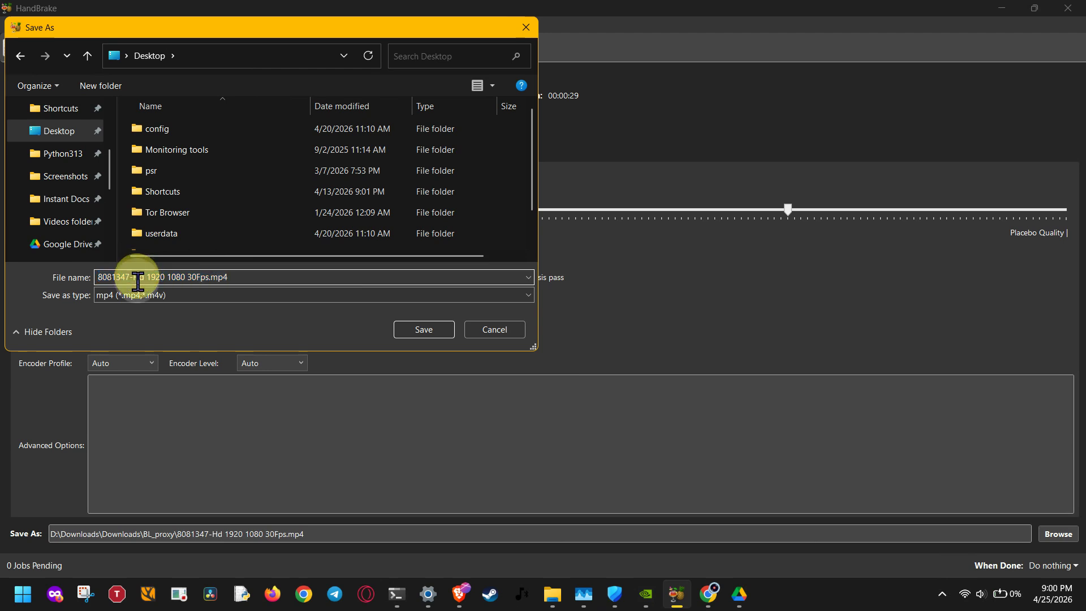
click(211, 277)
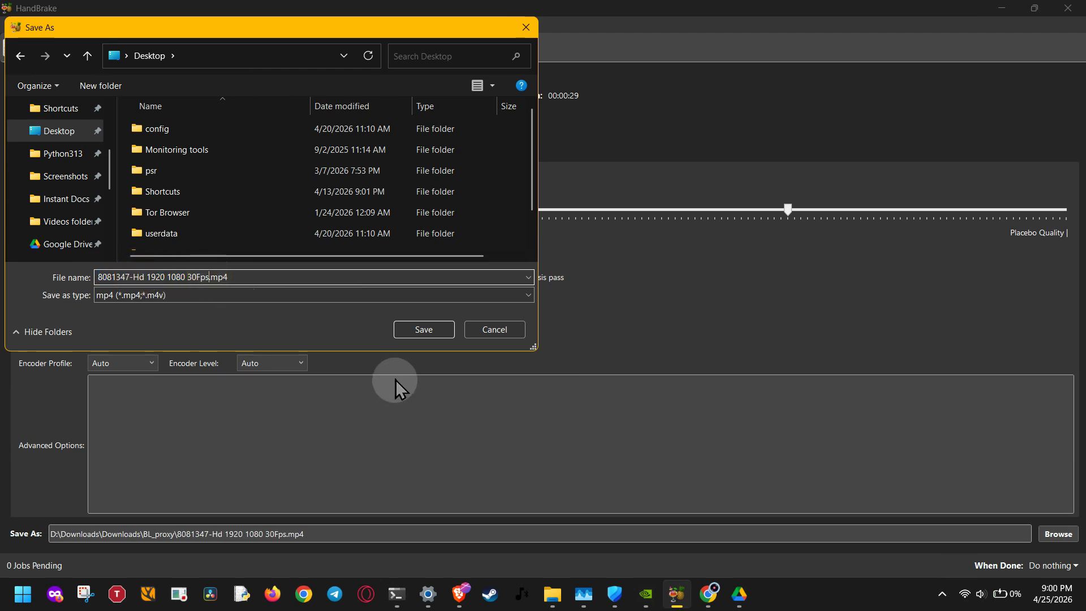
key(BackSpace)
key(BackSpace)
key(BackSpace)
key(BackSpace)
key(BackSpace)
key(BackSpace)
key(BackSpace)
key(BackSpace)
key(BackSpace)
key(BackSpace)
key(BackSpace)
key(BackSpace)
key(BackSpace)
key(BackSpace)
key(BackSpace)
key(BackSpace)
key(BackSpace)
key(BackSpace)
key(BackSpace)
key(BackSpace)
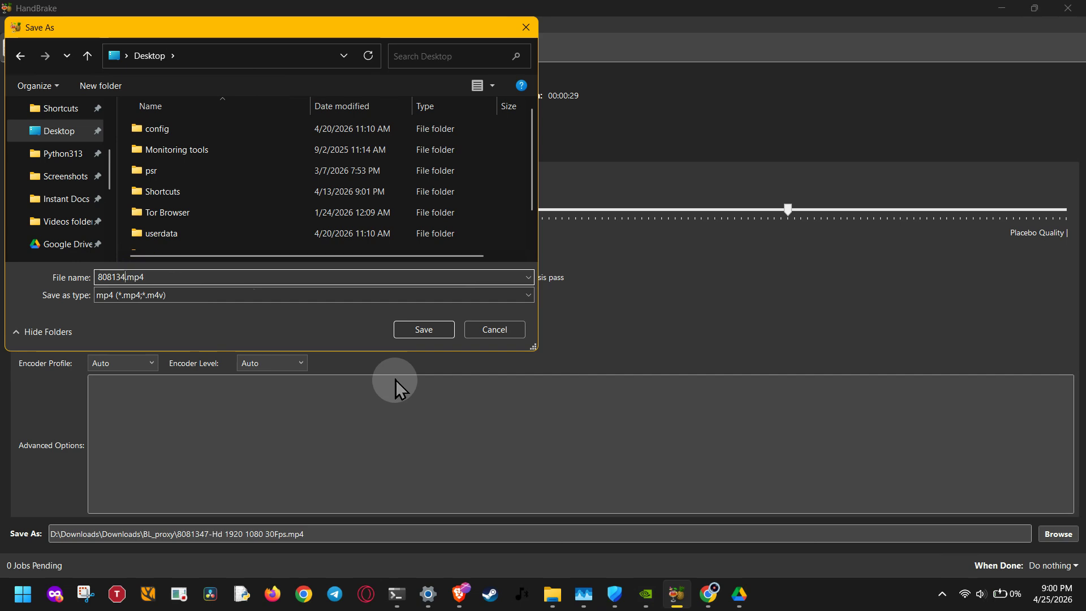
key(BackSpace)
key(BackSpace)
key(BackSpace)
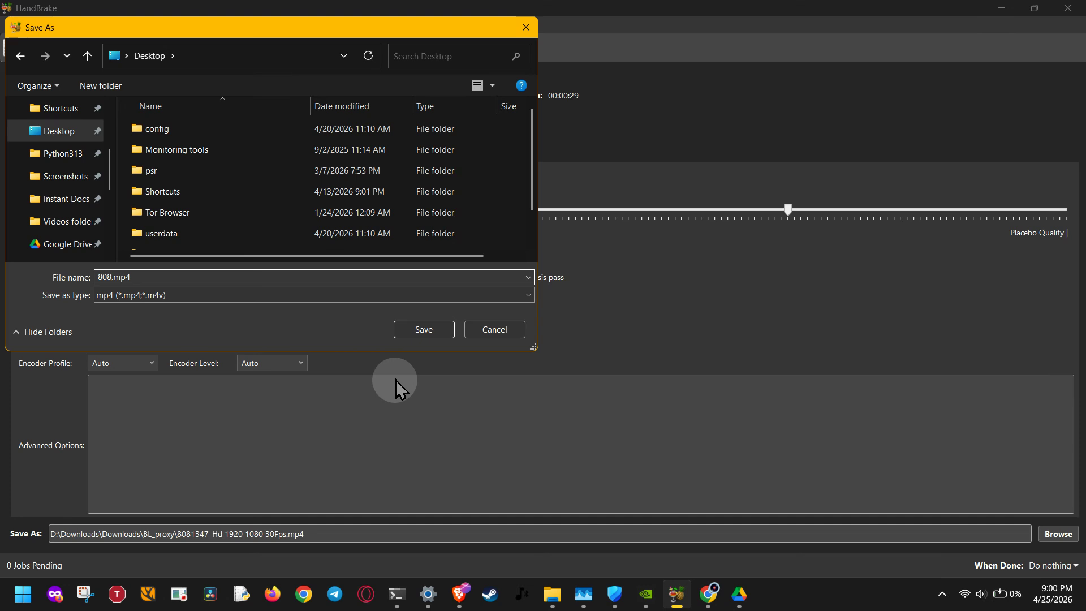
click(441, 332)
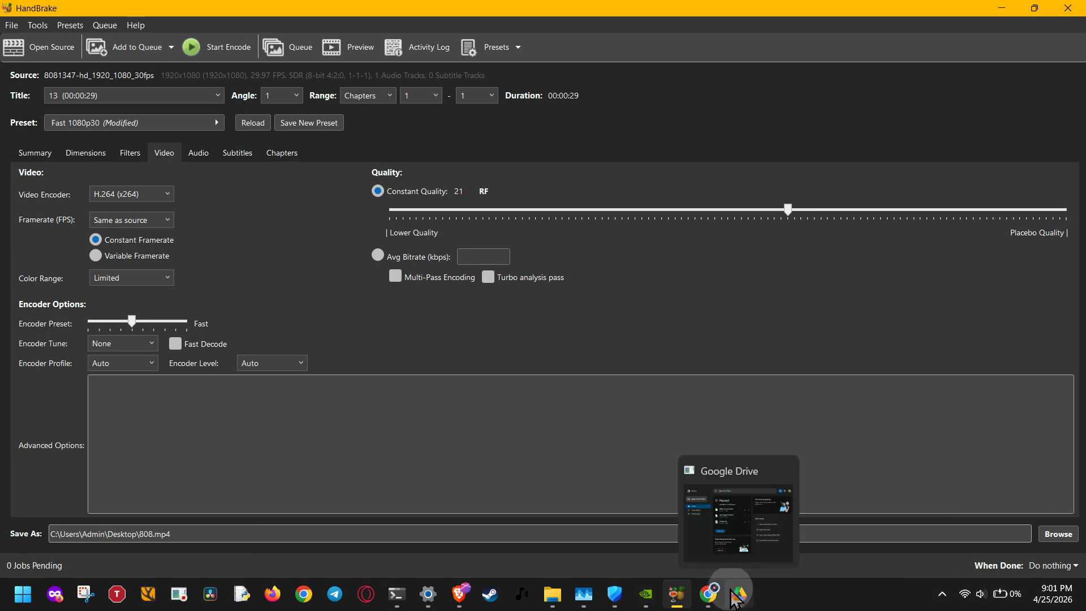
Step: Switch to Google Drive, review its sync activity, and return to its home page
click(942, 594)
right_click(969, 497)
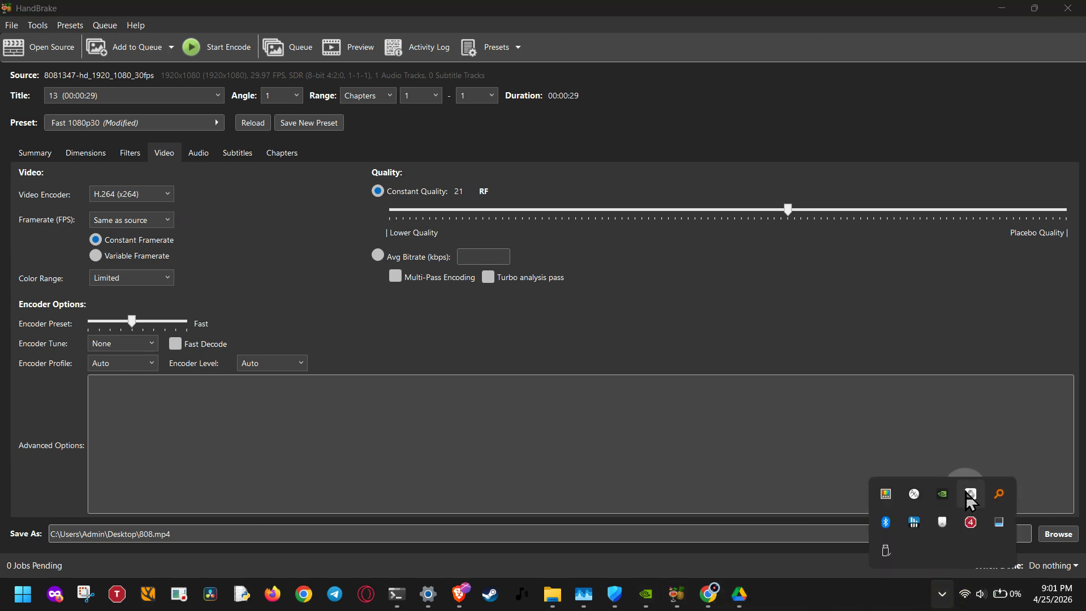
click(752, 592)
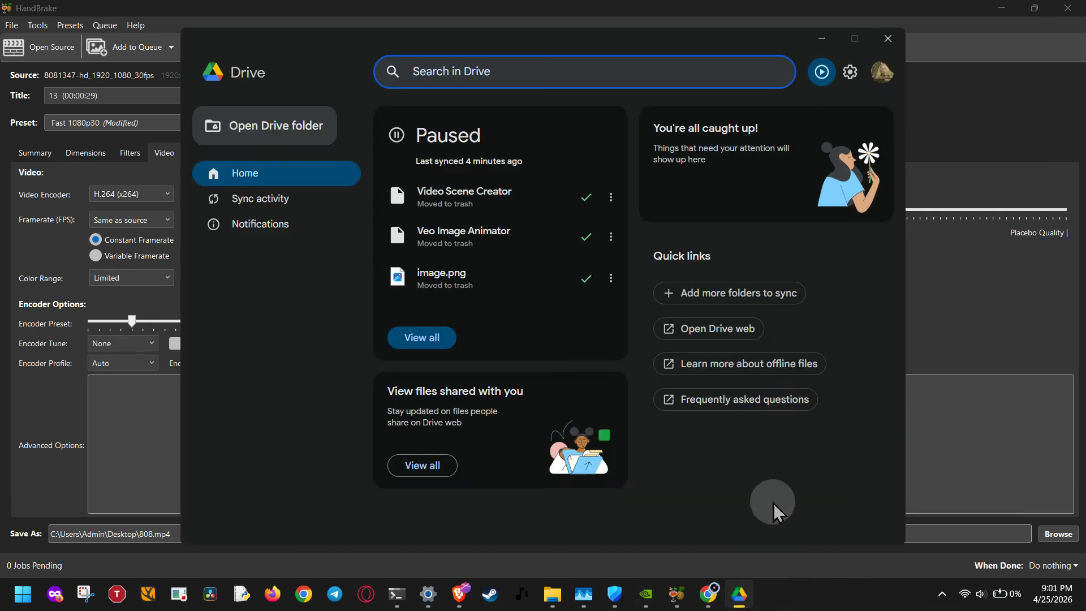
click(283, 205)
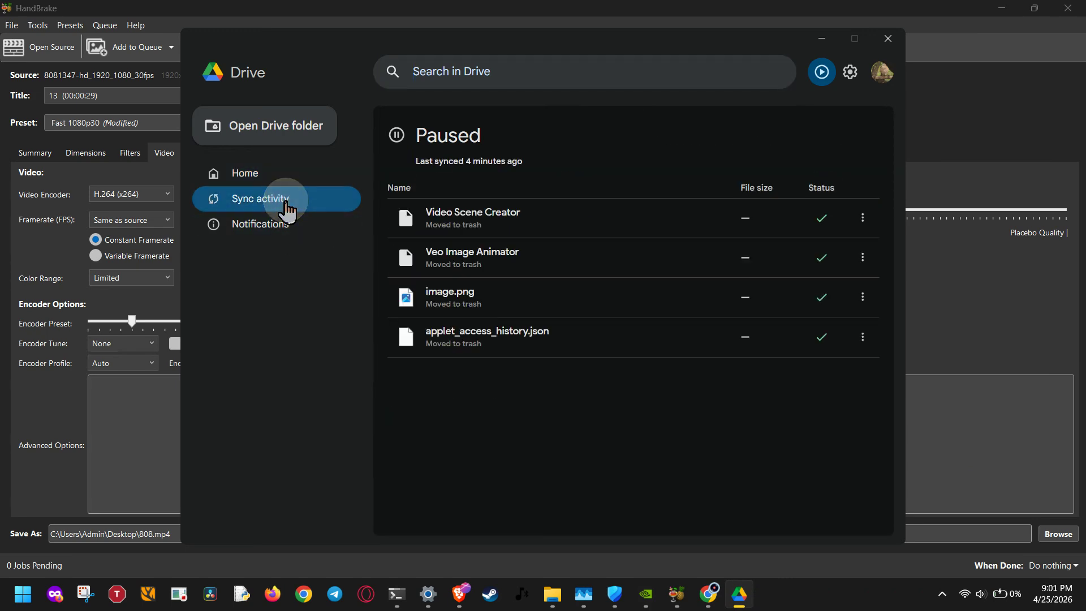
click(400, 133)
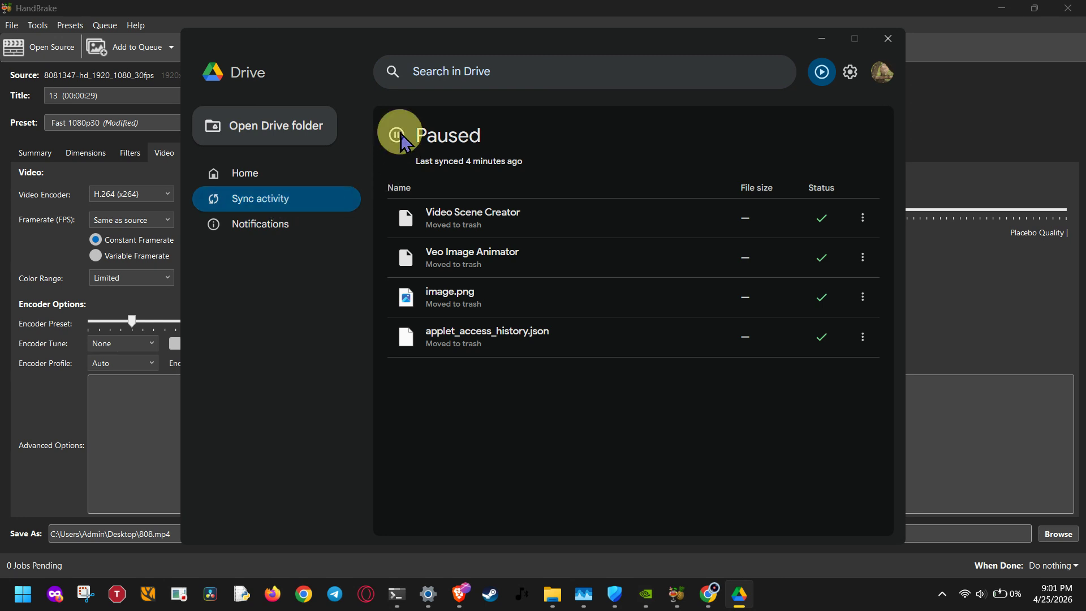
click(260, 182)
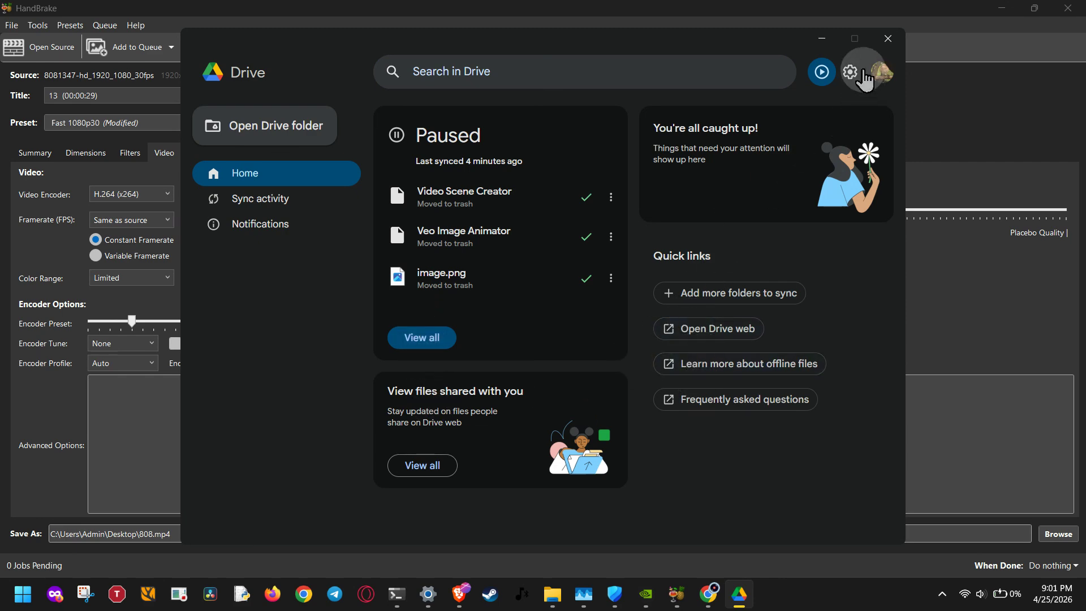
Step: Resume syncing in Google Drive, pause it again, and return to HandBrake
click(825, 72)
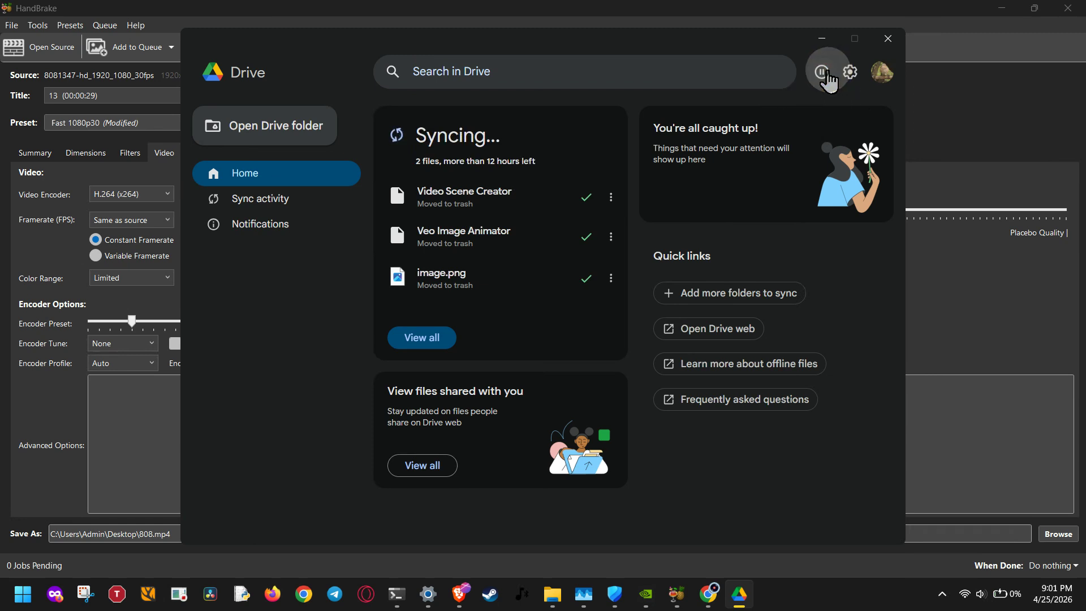
click(824, 72)
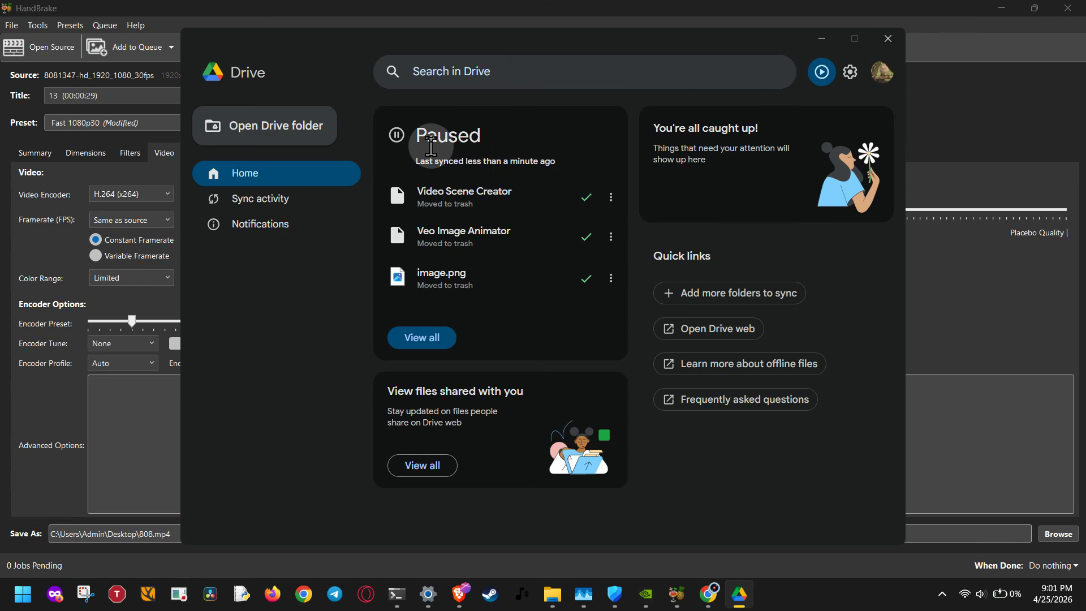
drag(403, 137, 493, 140)
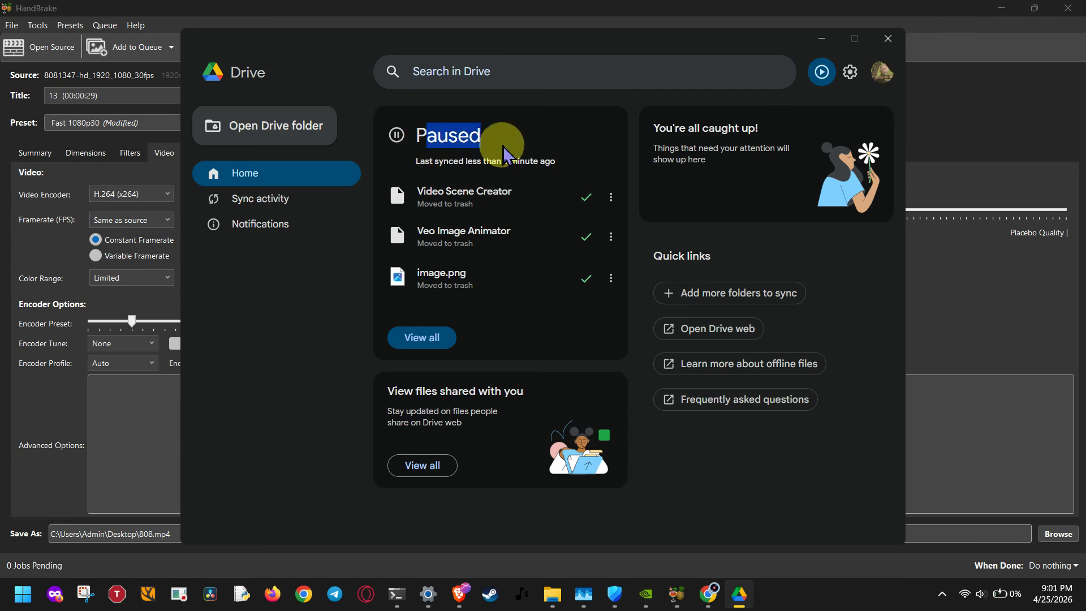
click(983, 190)
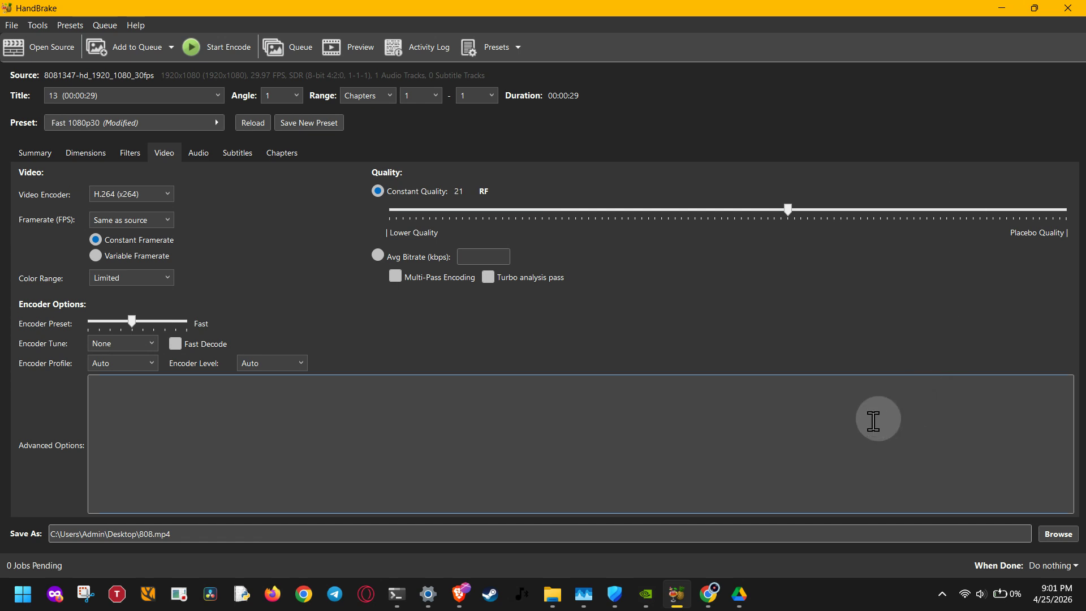
Step: Quit Google Drive for desktop even though files are still syncing
click(943, 595)
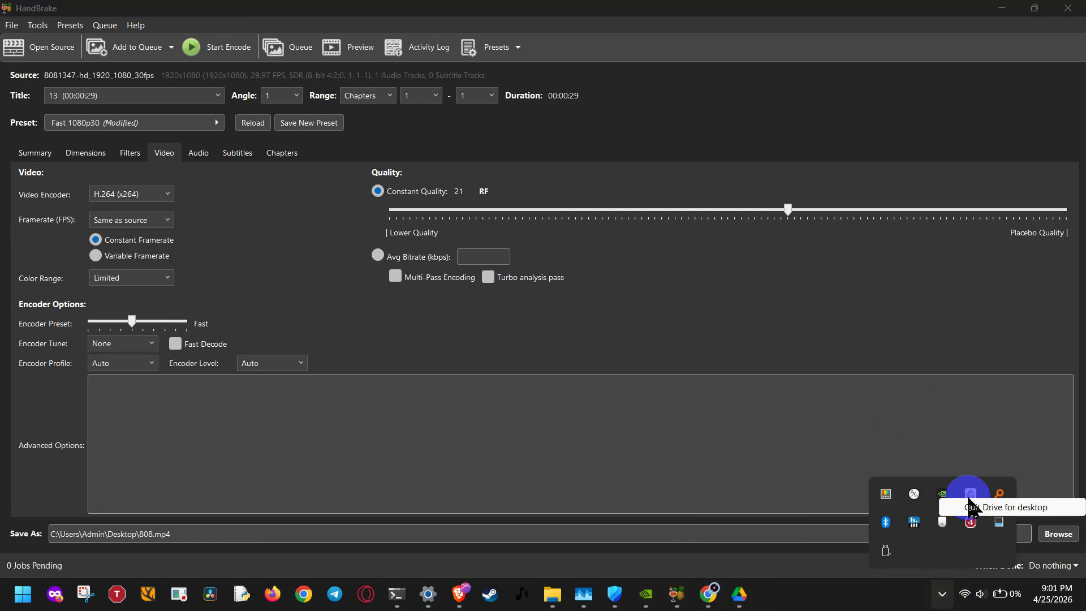
click(1061, 509)
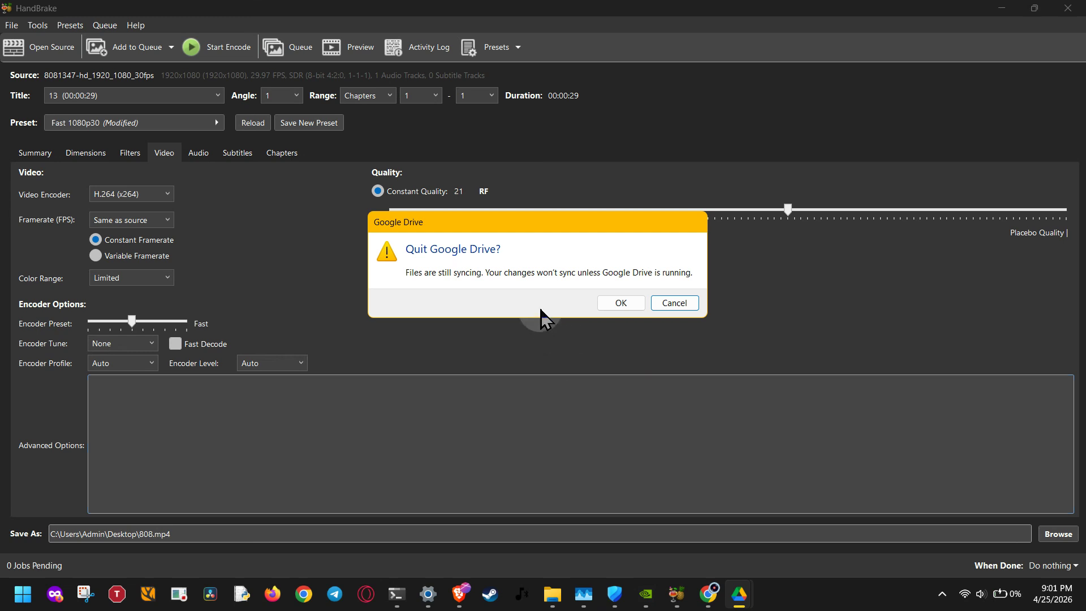
click(623, 304)
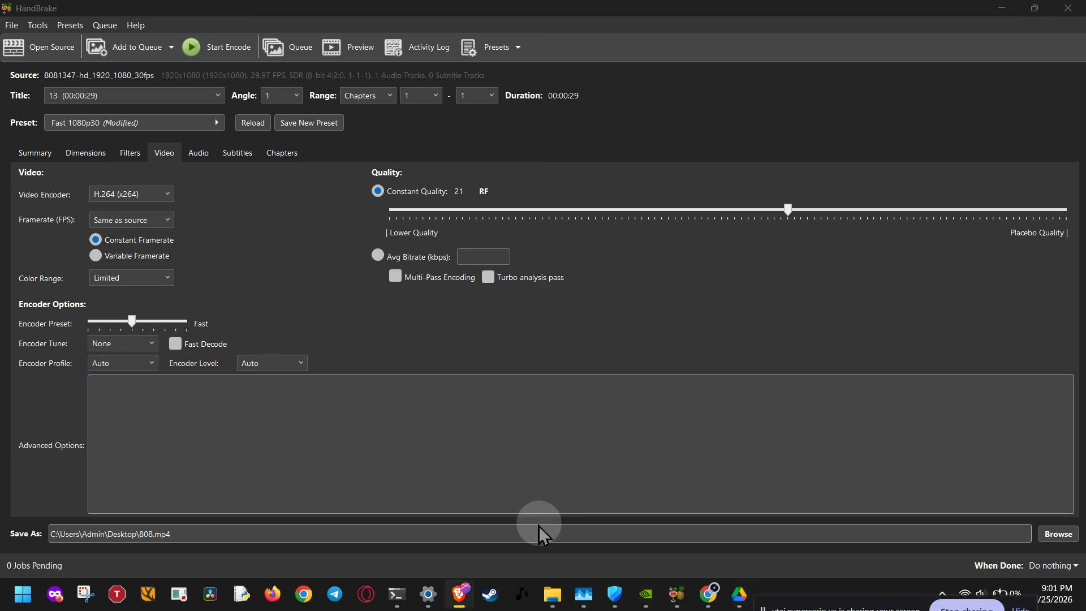
Step: Switch to File Explorer and check the free space of the C: and D: drives in This PC
click(552, 594)
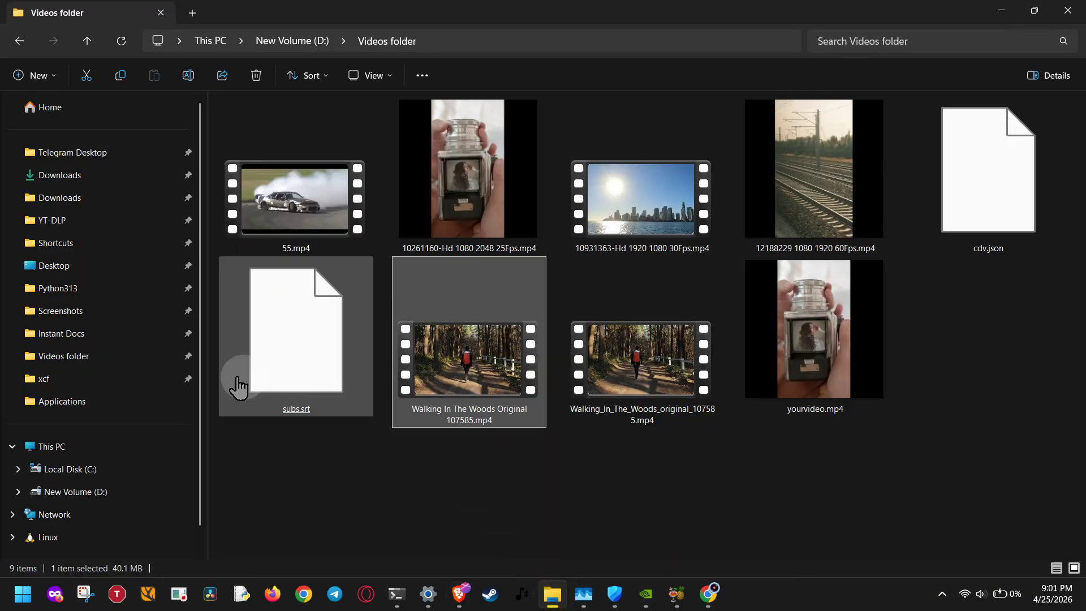
click(118, 447)
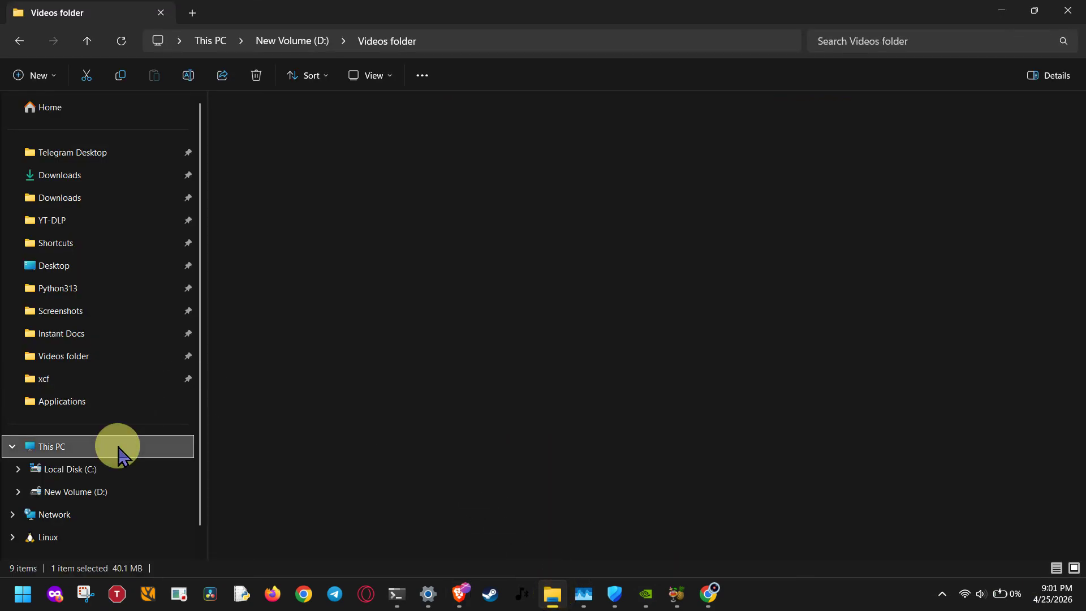
click(410, 309)
drag(228, 182, 584, 191)
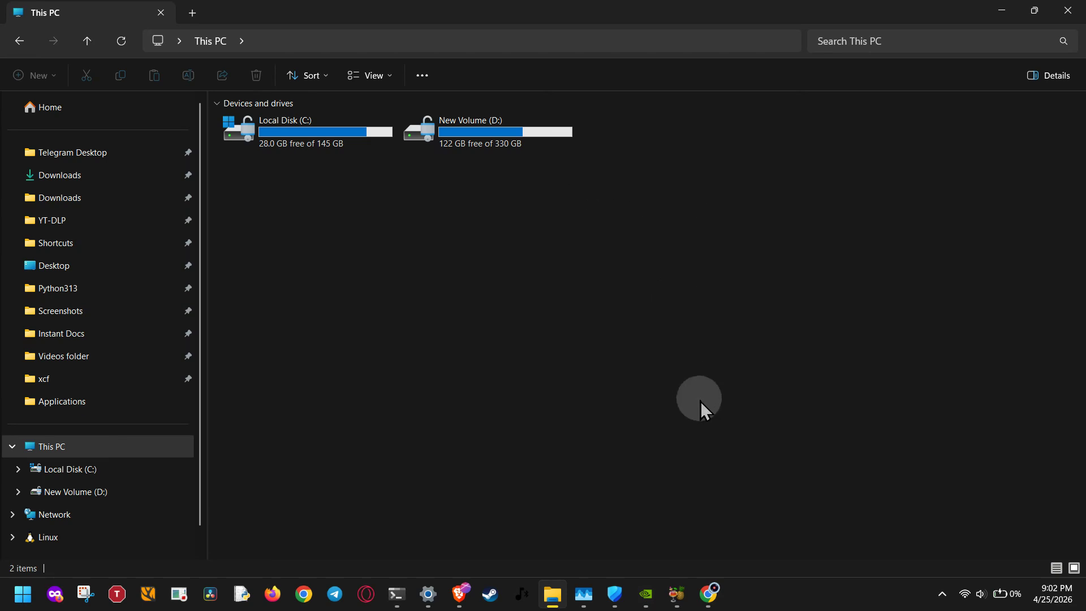
Step: Switch to Chrome and review the Canvas Notes note on illegal filename characters
click(708, 593)
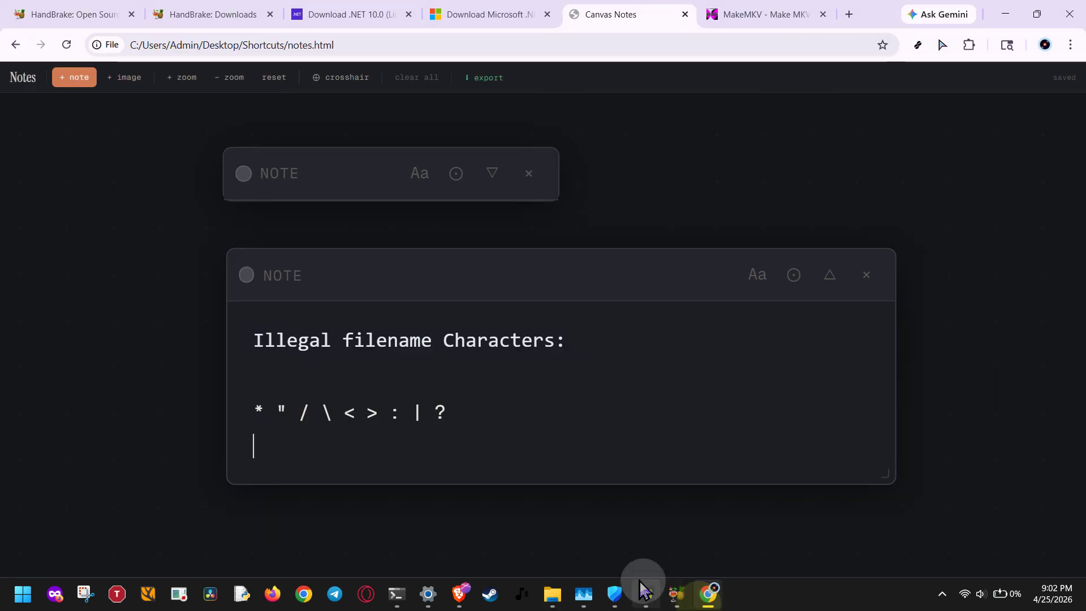
click(567, 452)
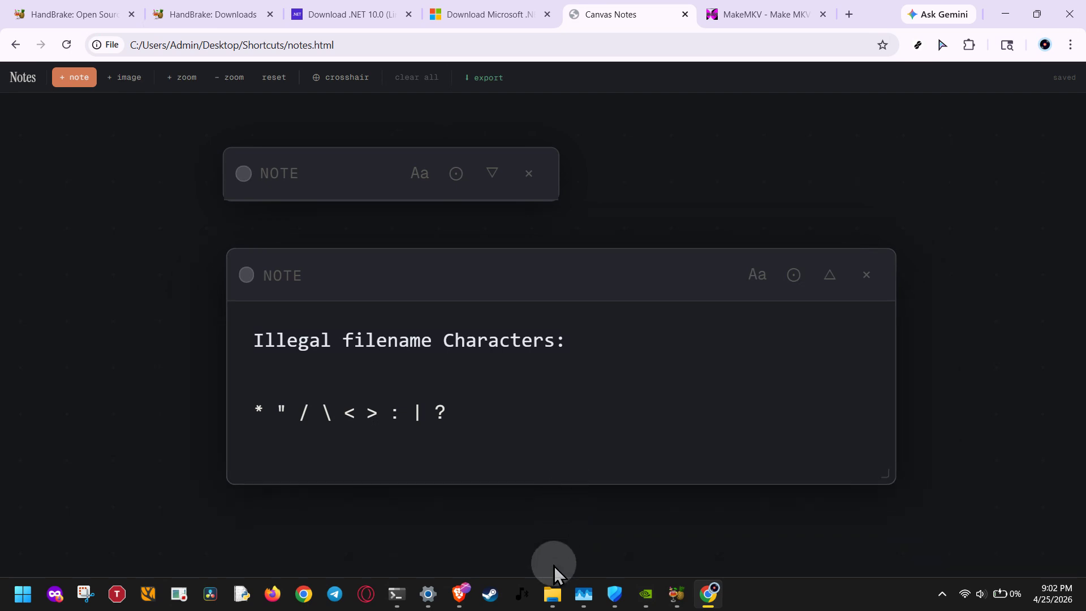
Step: In File Explorer, open the Videos folder's security properties and inspect the permissions of the Users group
click(552, 593)
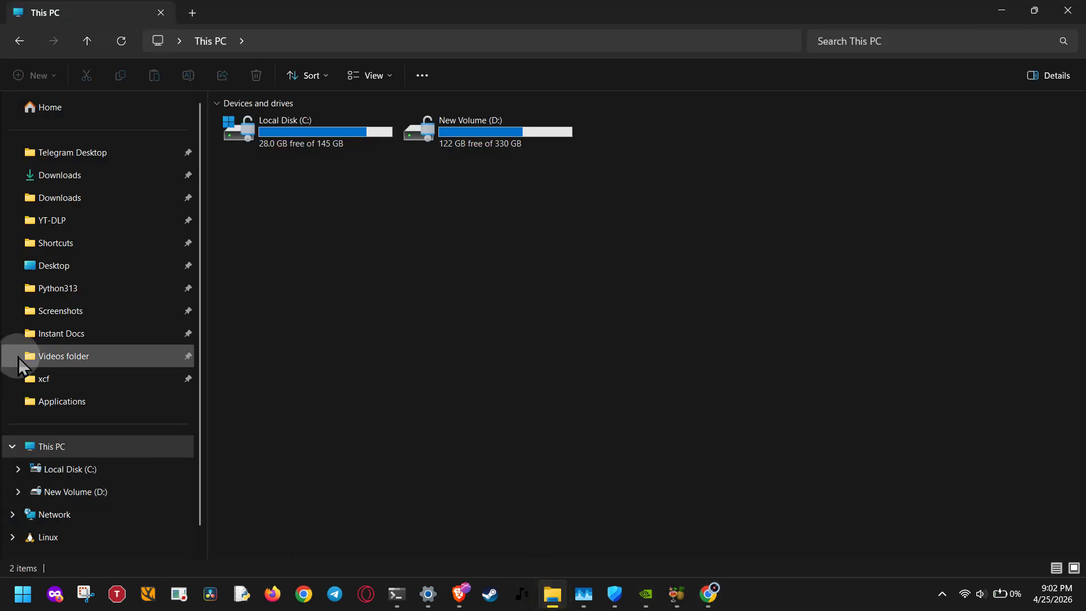
click(54, 356)
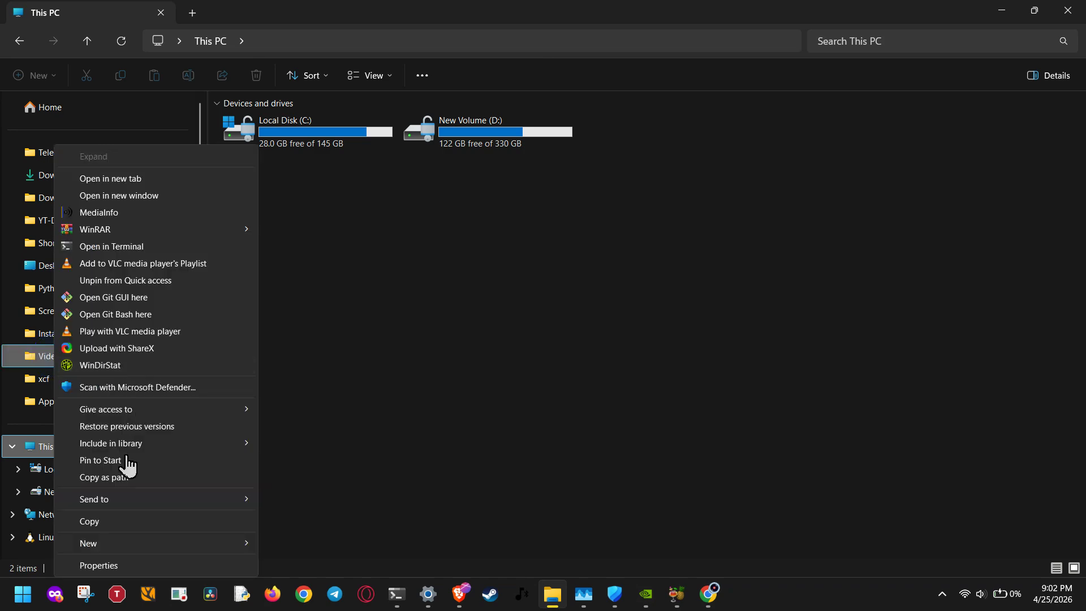
click(117, 570)
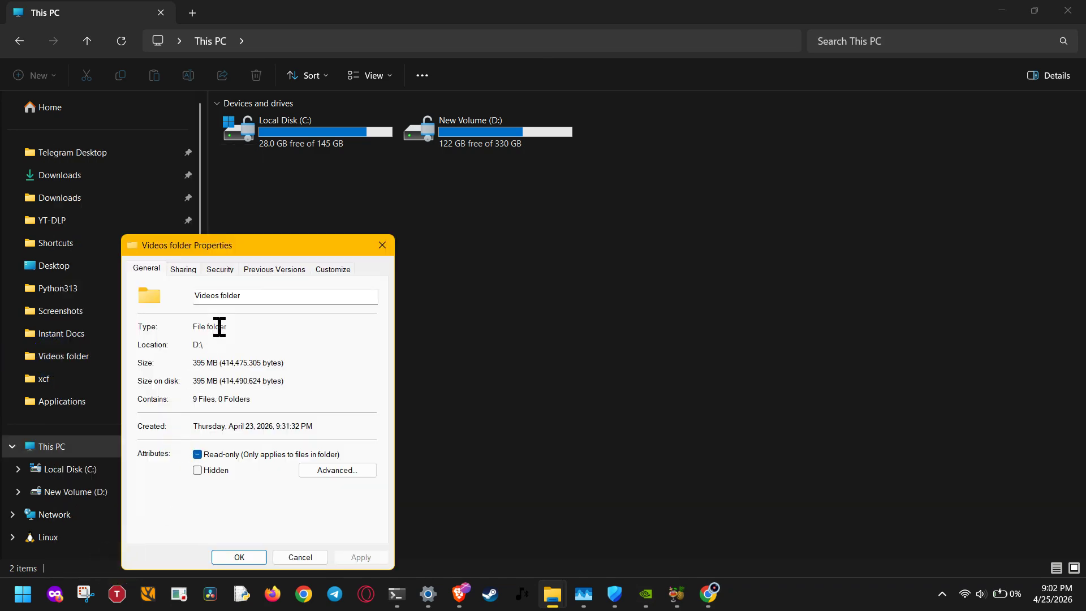
click(217, 269)
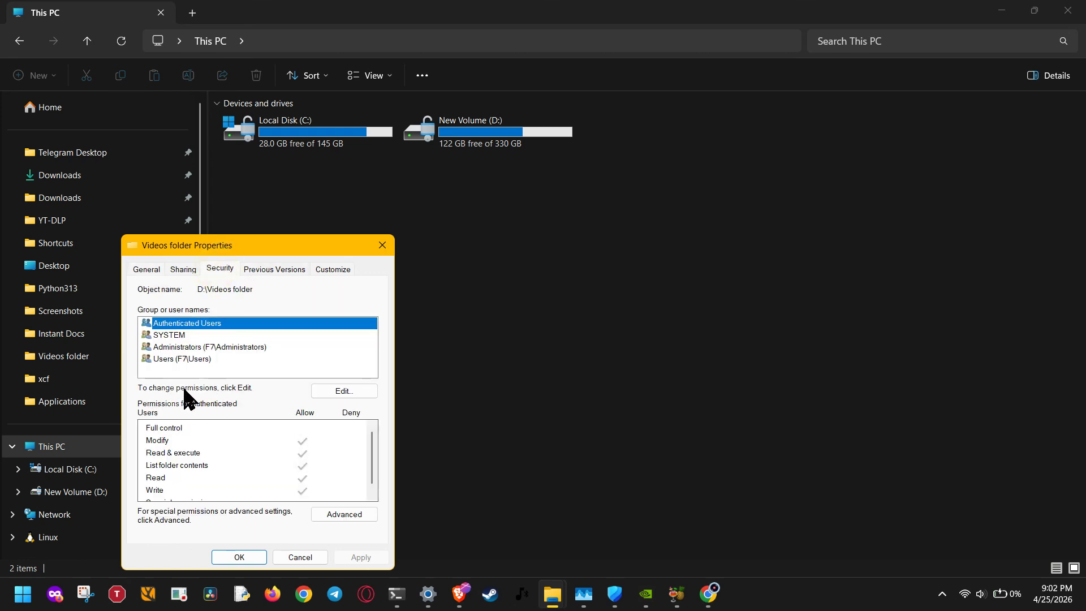
click(204, 362)
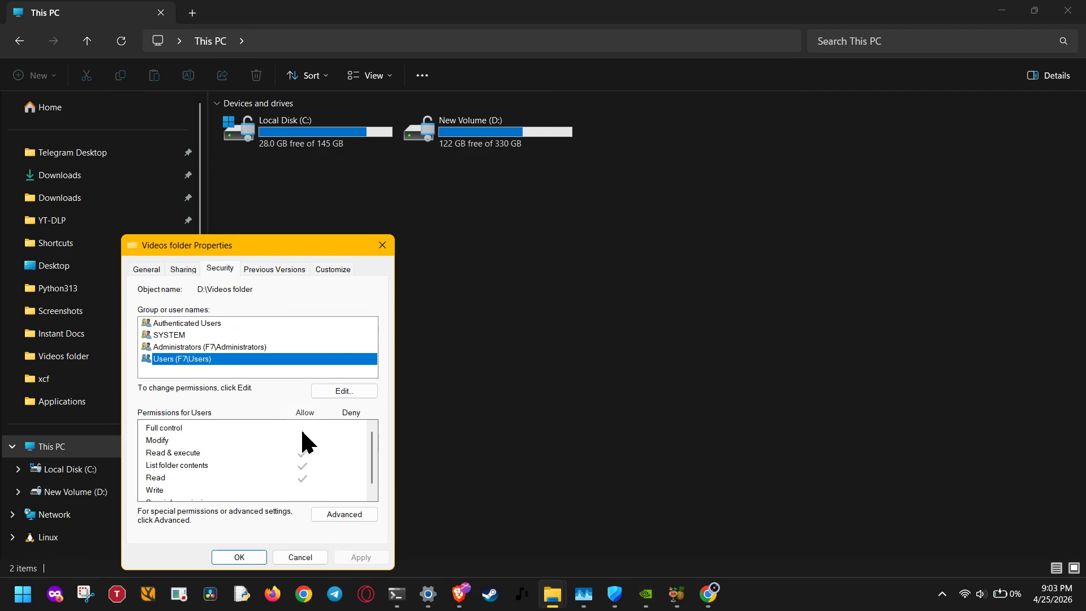
Step: Allow Authenticated Users full control of the Videos folder and close its properties
click(338, 392)
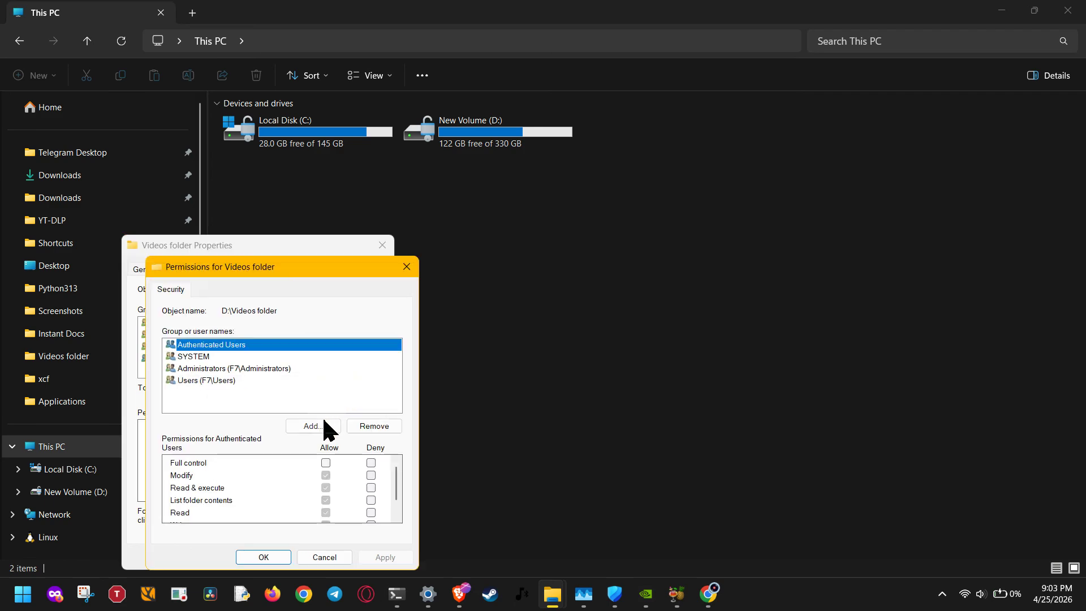
click(325, 464)
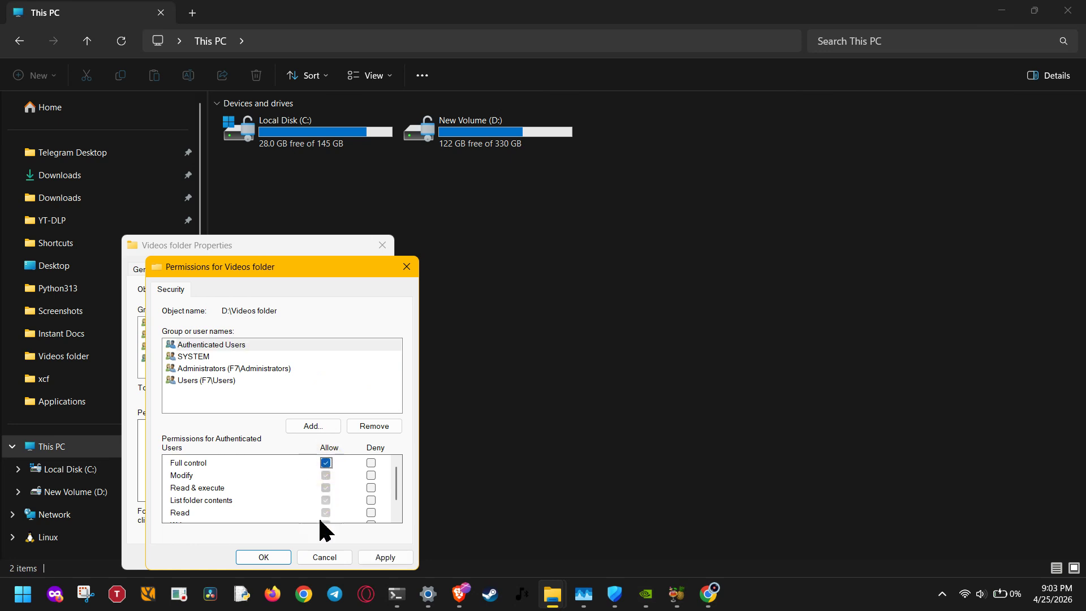
click(280, 558)
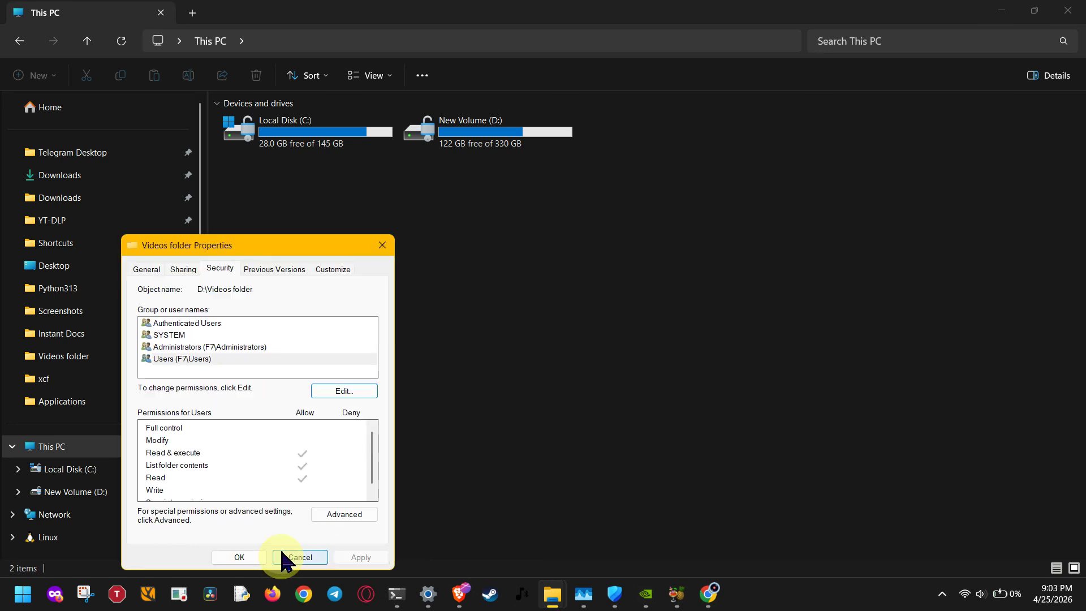
click(249, 557)
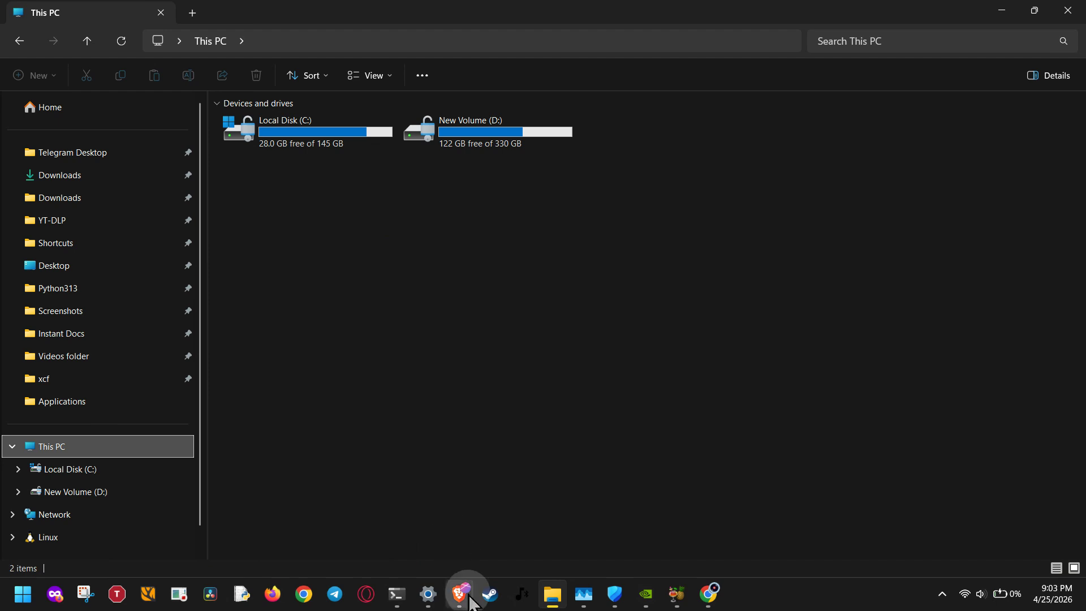
mouse_move(460, 592)
click(535, 540)
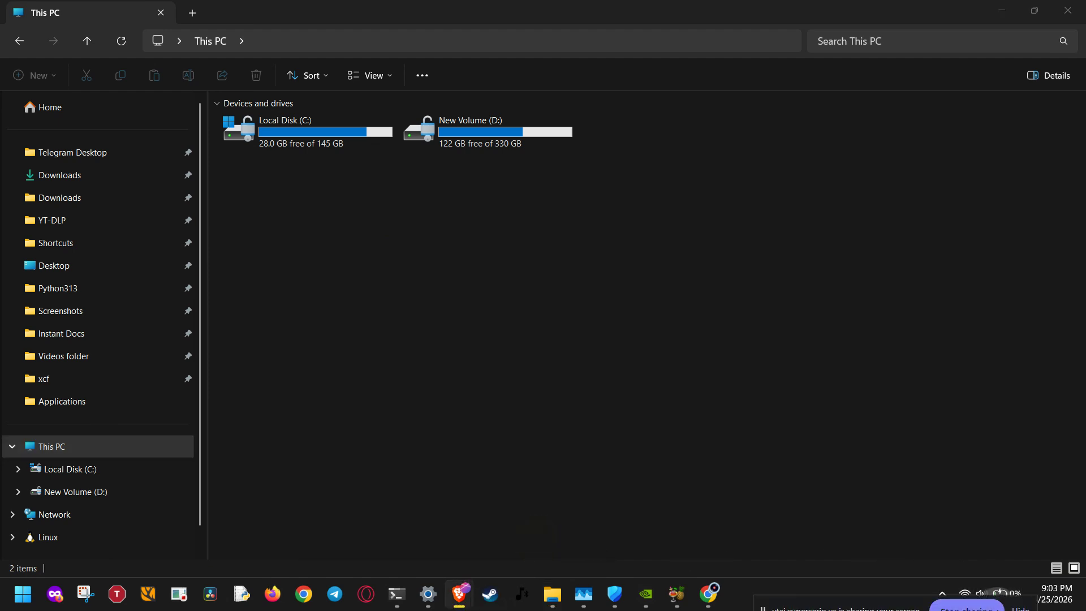